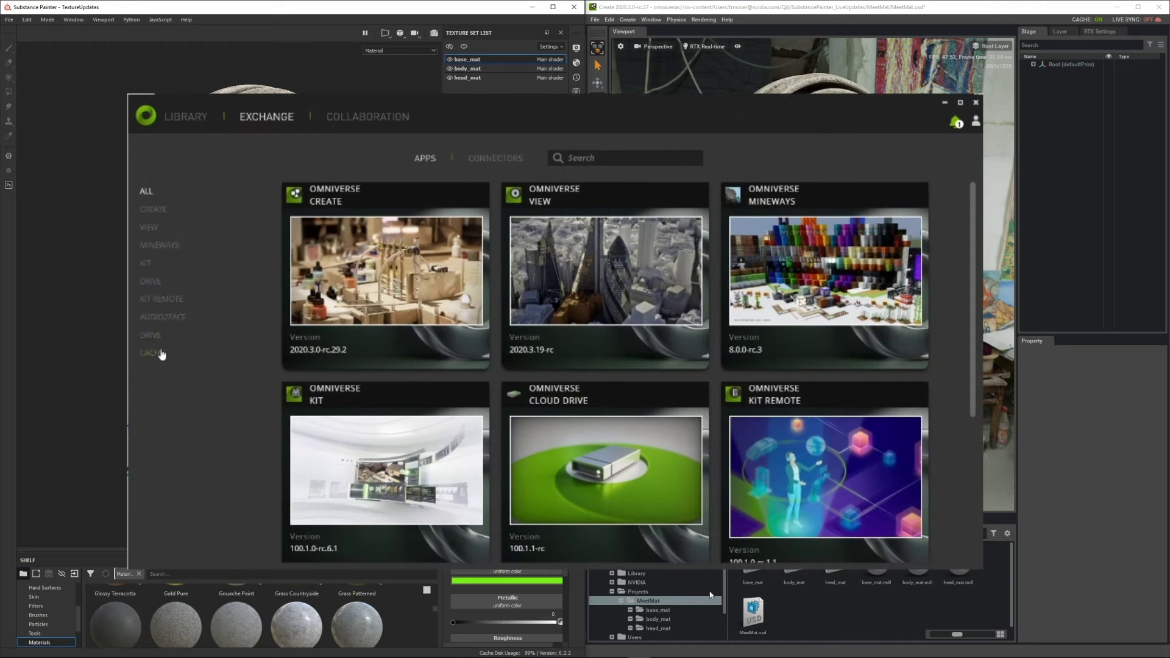
Step: View the Cloud Drive app details and its connection settings: server localhost:3009, drive O
left_click(157, 283)
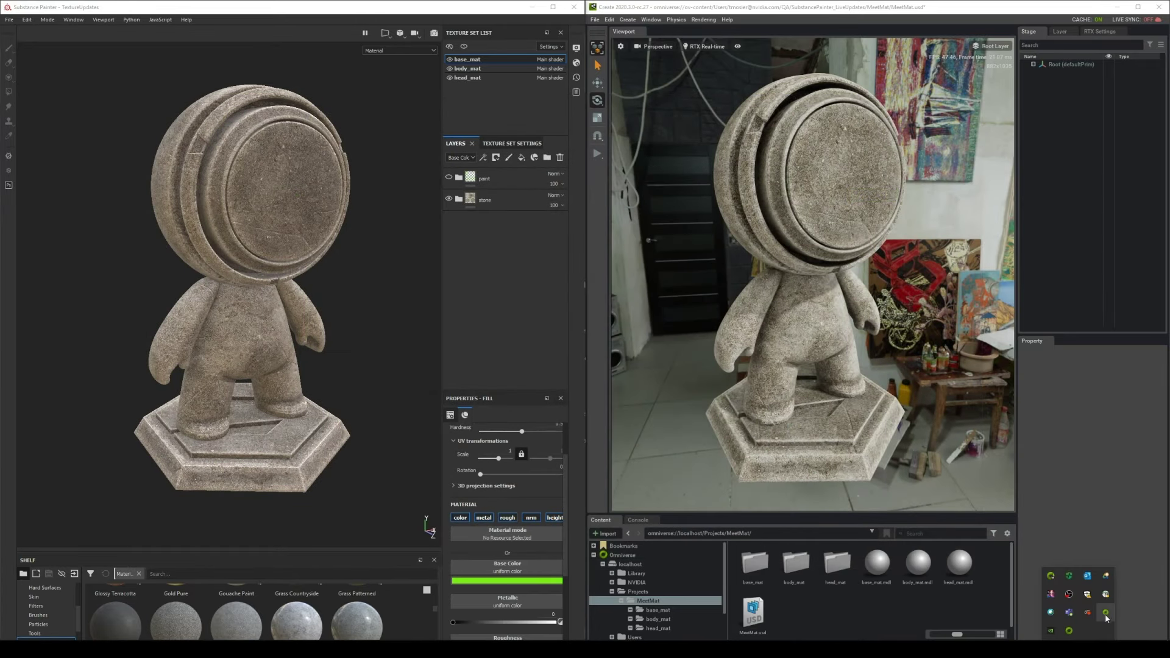
left_click(1106, 613)
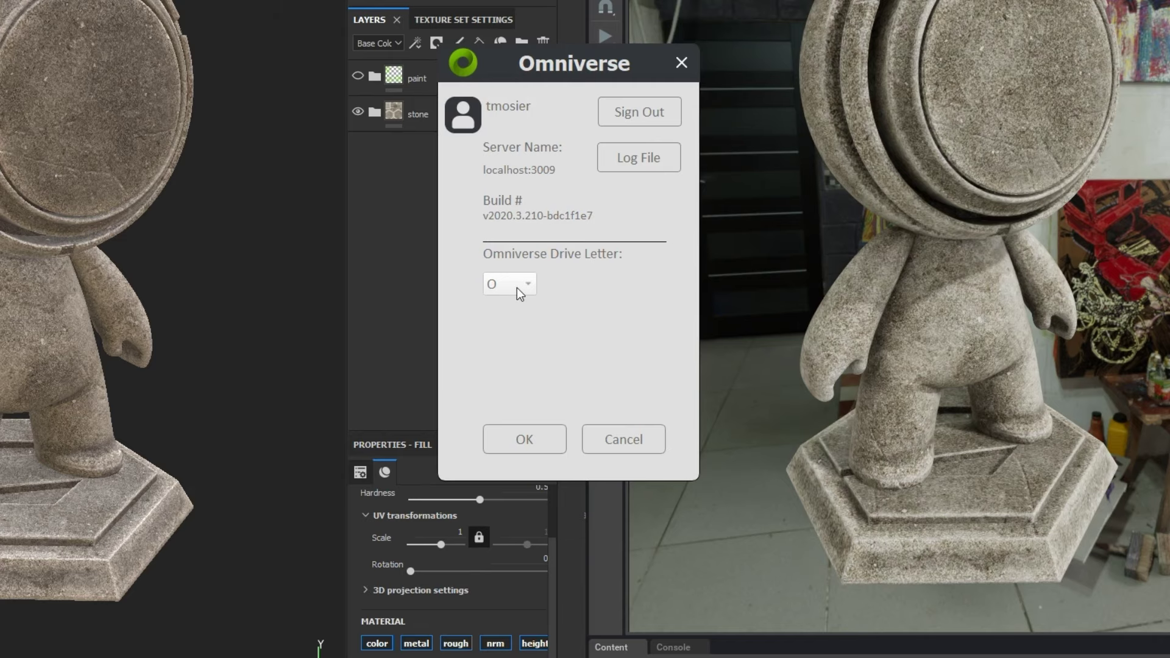
left_click(515, 432)
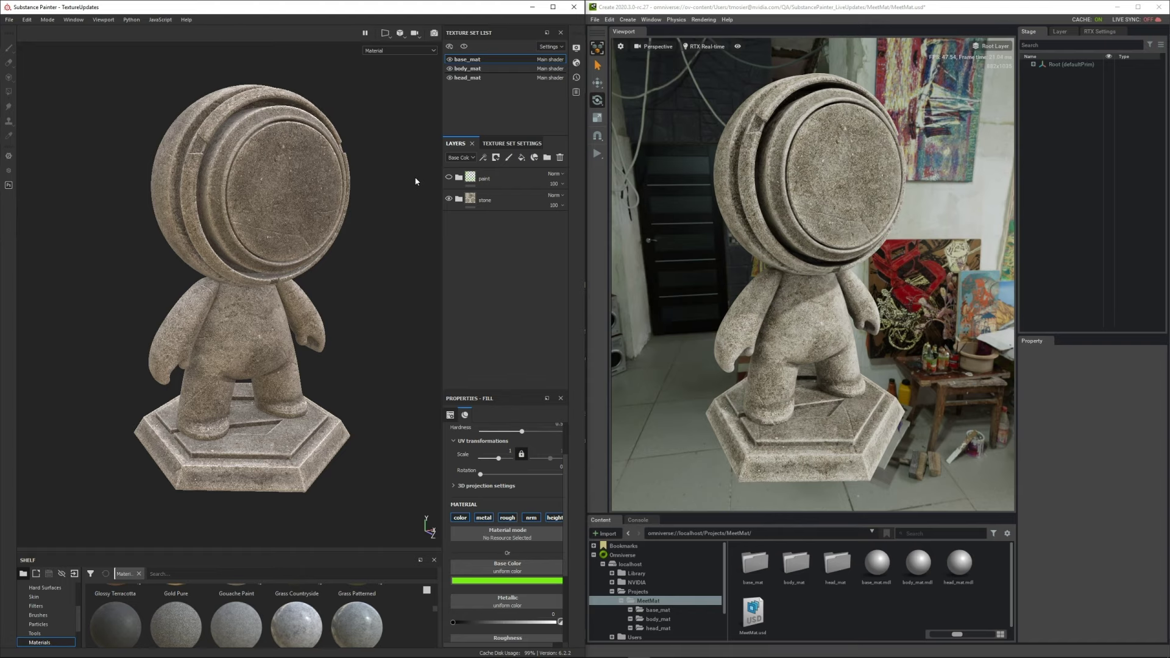
Step: Review the green paint splatters on body_mat and the green smile on head_mat
left_click(468, 70)
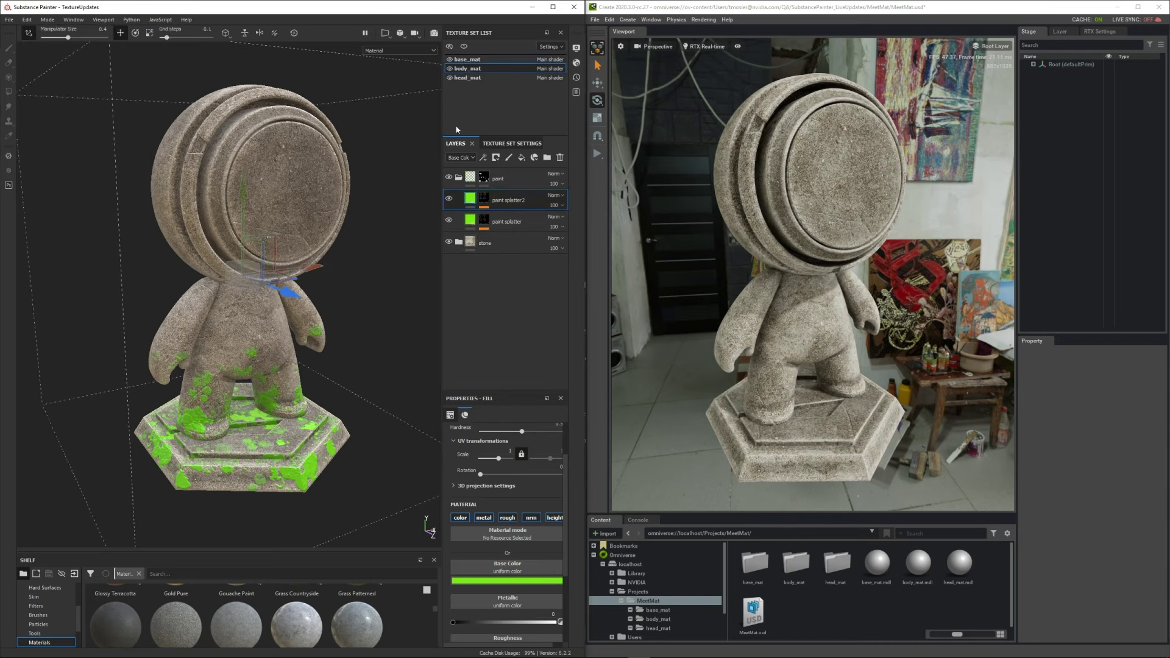
left_click(463, 80)
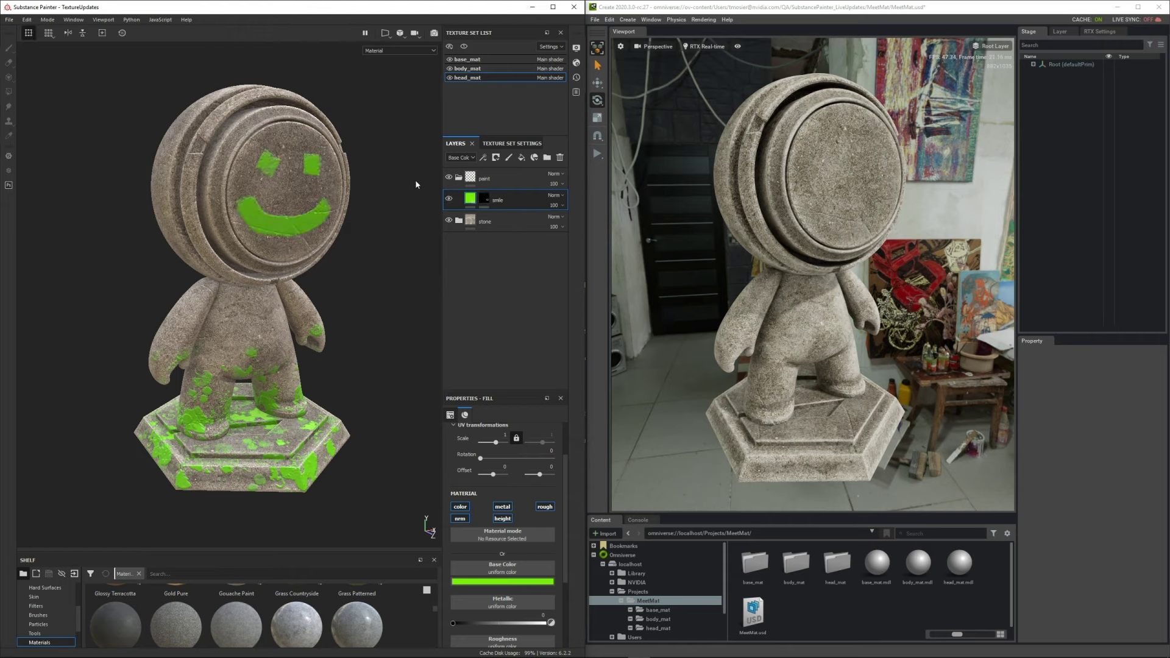
left_click(10, 23)
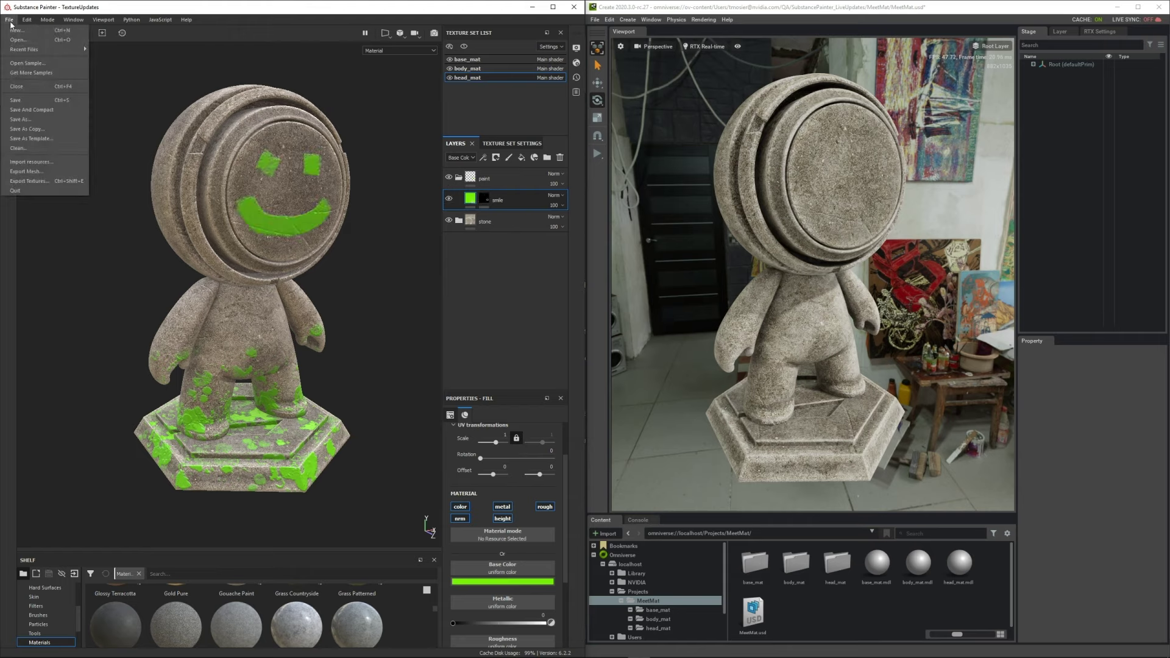
Step: In Export Textures, set the output directory to O:/Projects/MeetMat on the Omniverse Drive
left_click(32, 181)
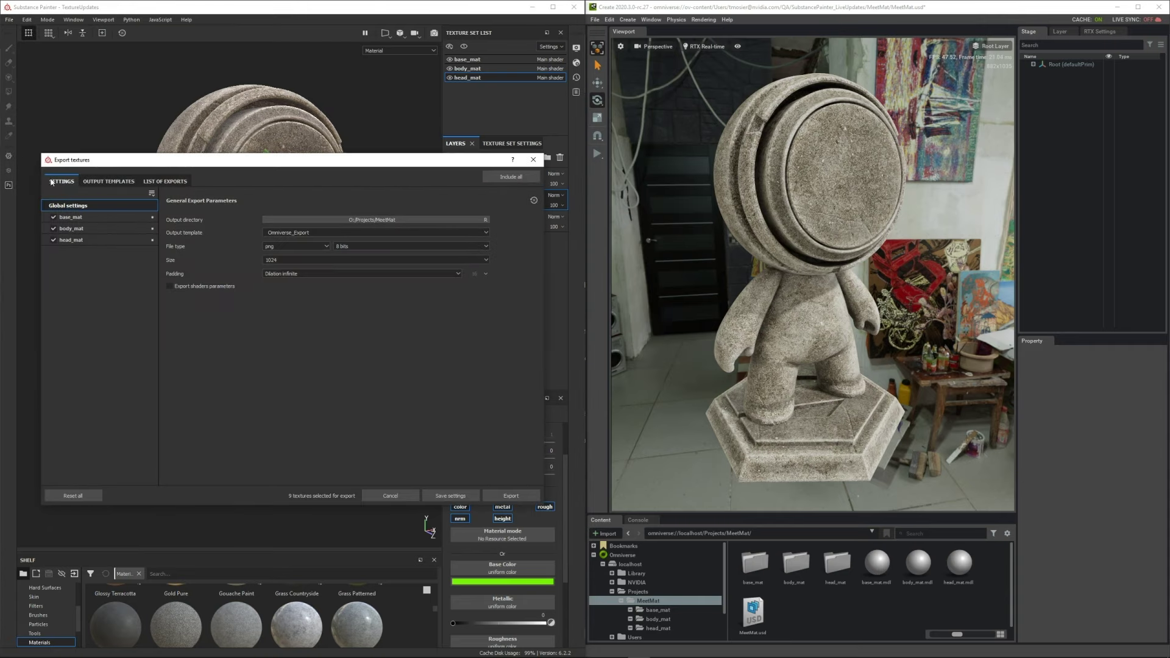
left_click(409, 221)
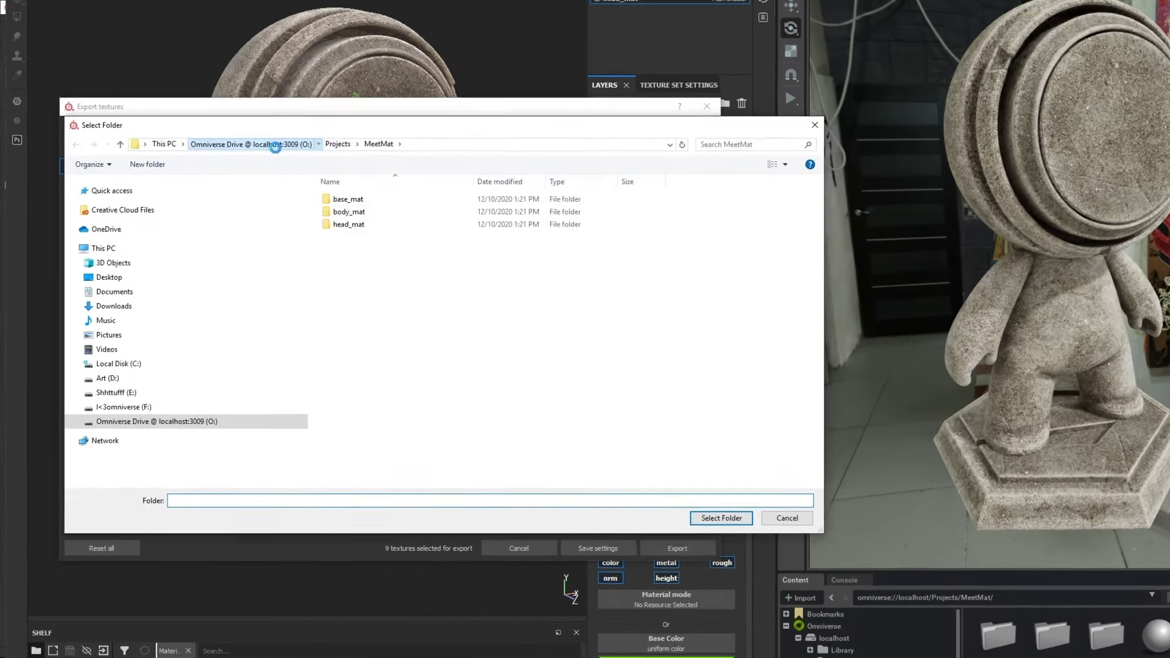
left_click(244, 177)
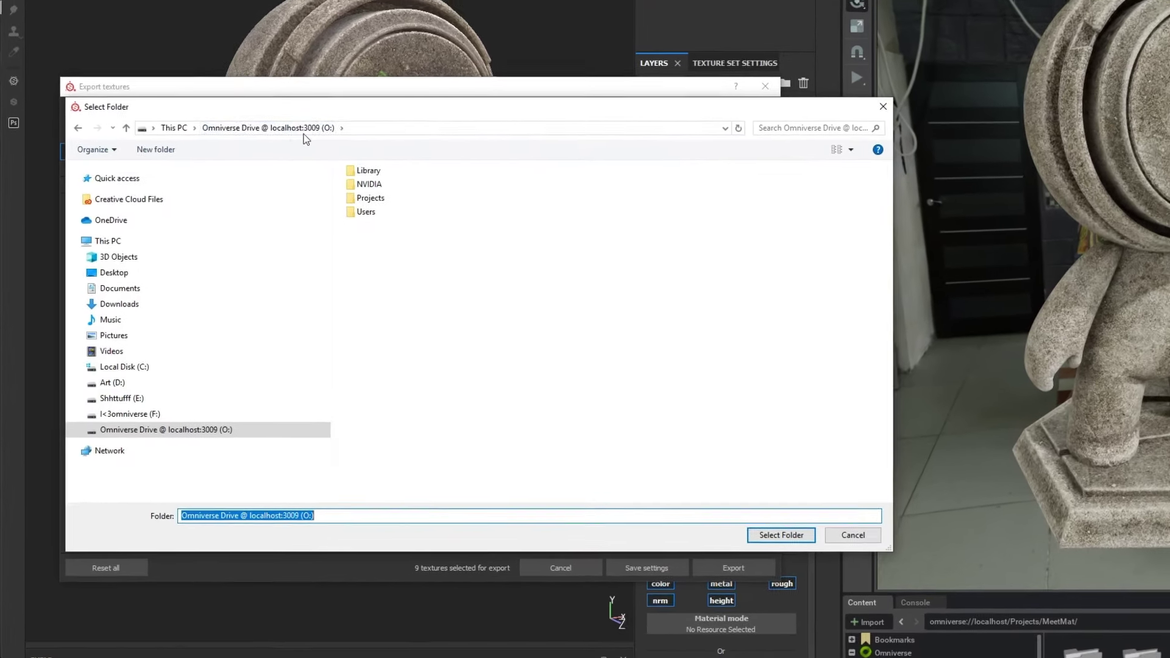
double_click(378, 195)
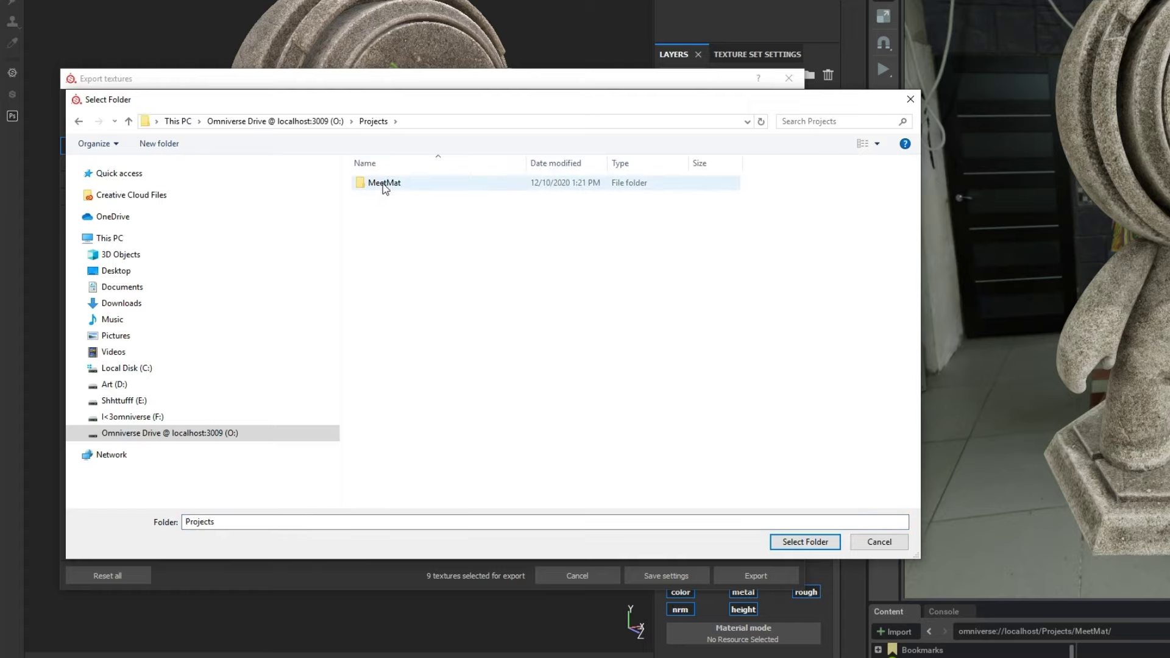
double_click(385, 188)
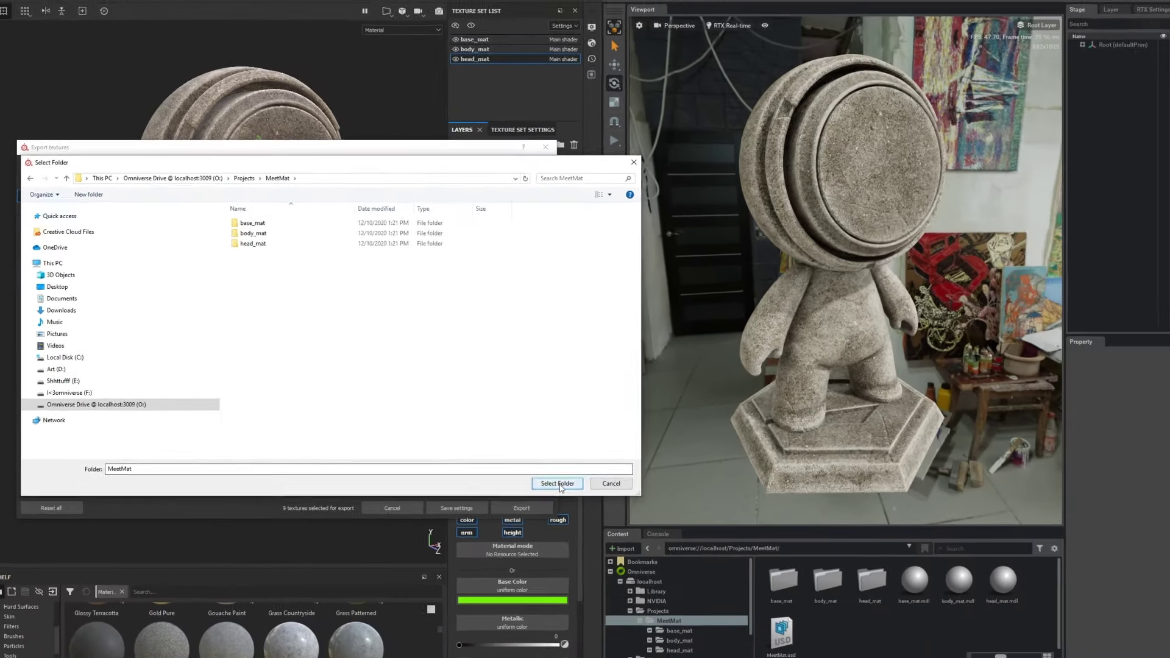
left_click(545, 473)
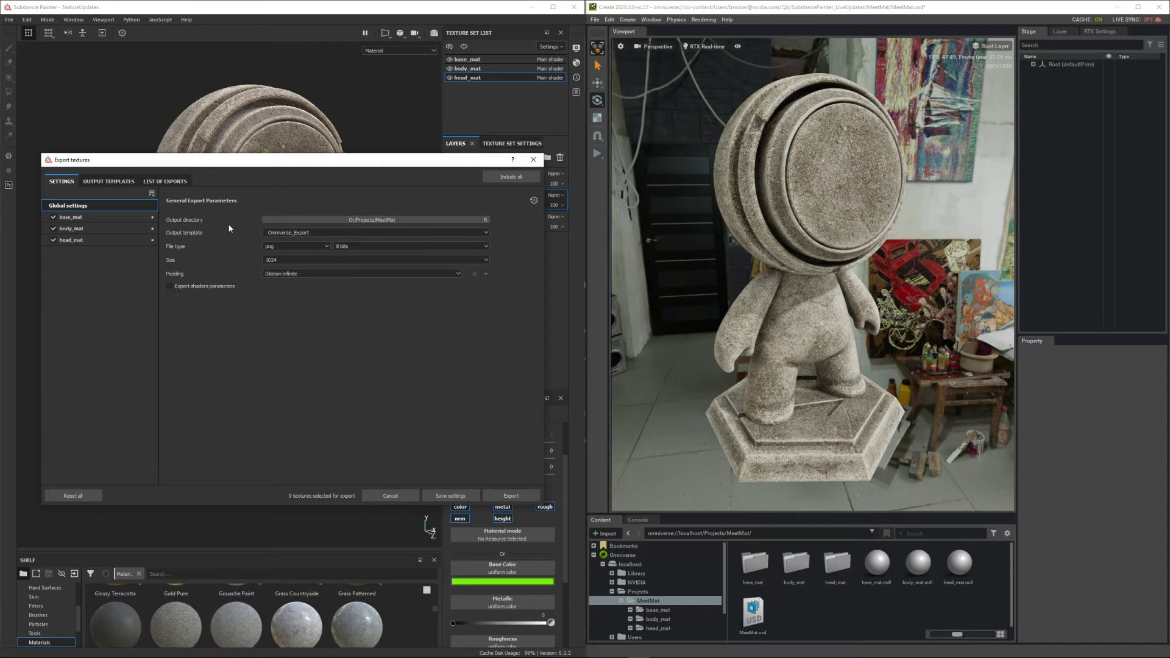
Step: Export the base, body and head textures to MeetMat using the Omniverse_Export template
left_click(322, 232)
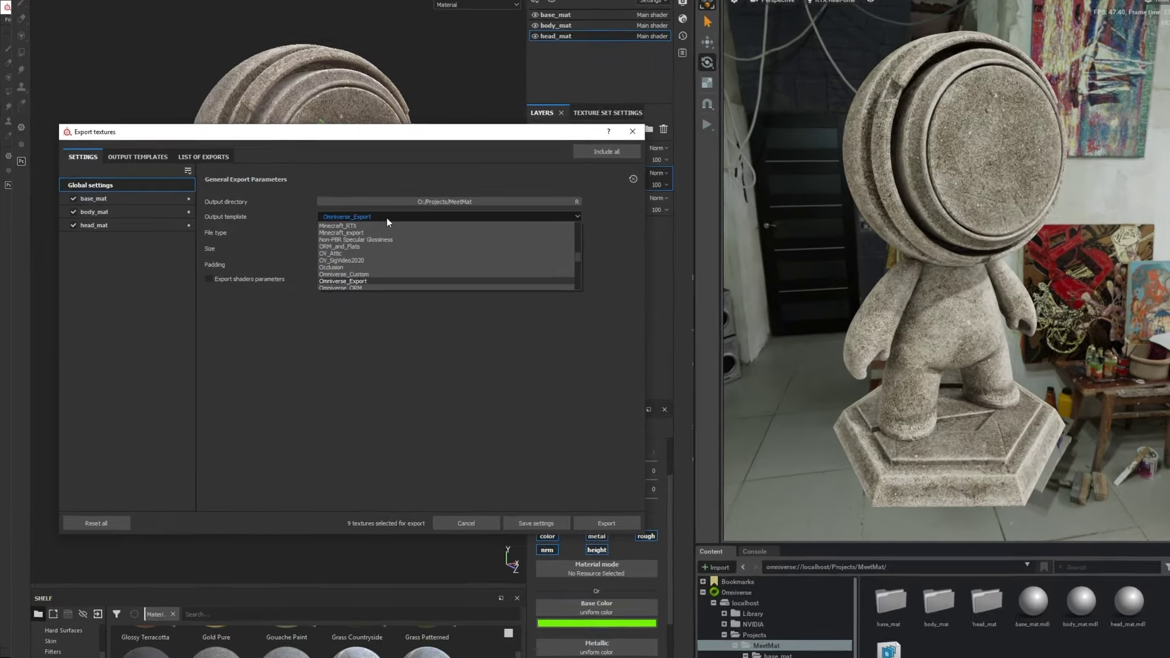
left_click(387, 217)
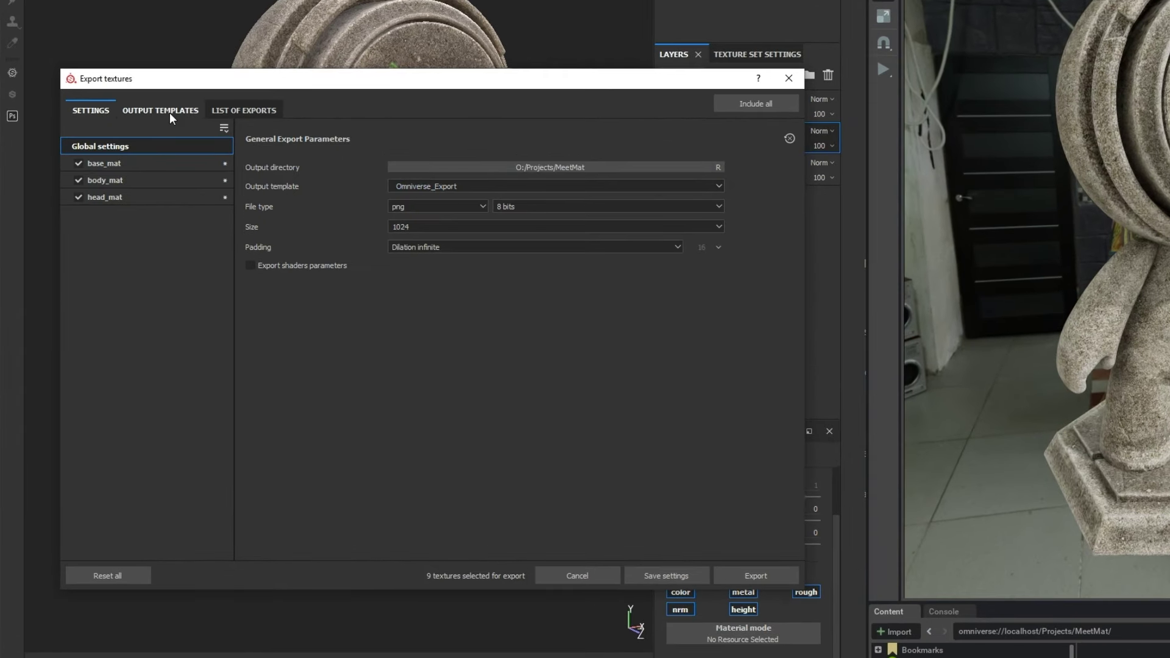
left_click(170, 113)
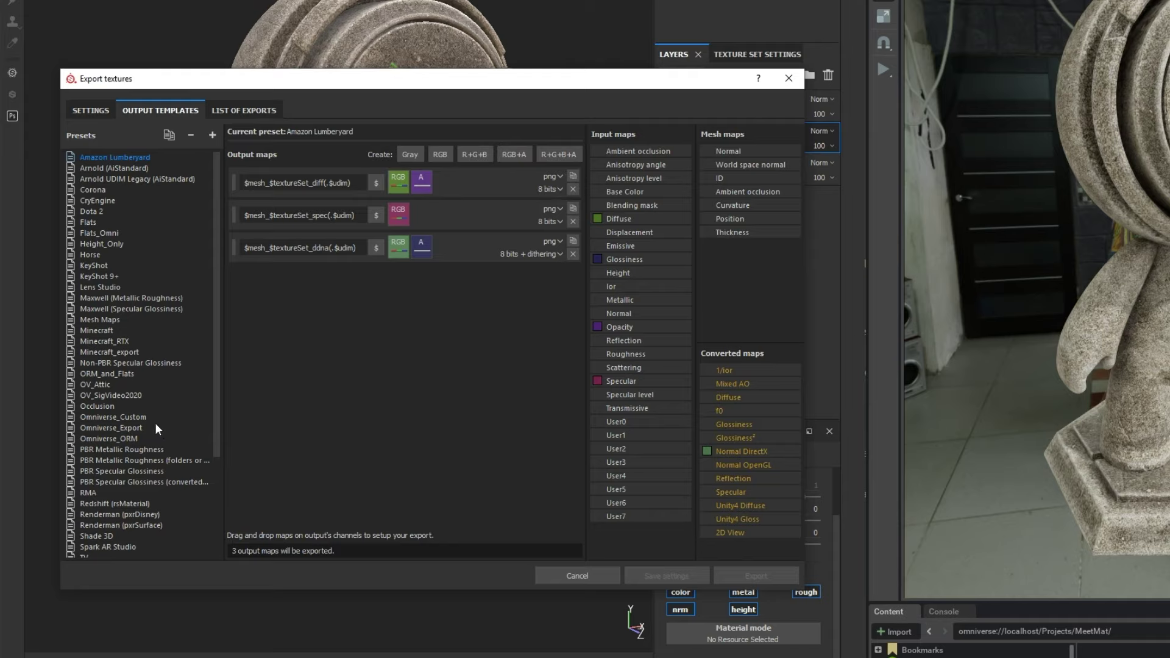
left_click(134, 428)
left_click_drag(243, 248, 283, 248)
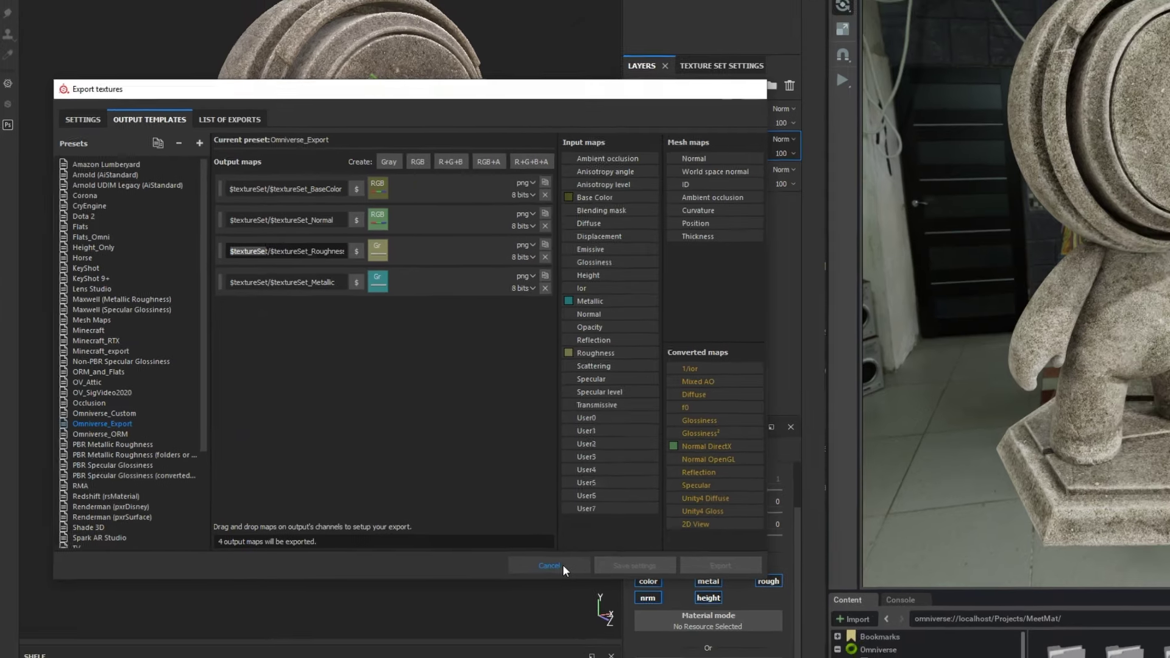
left_click(577, 576)
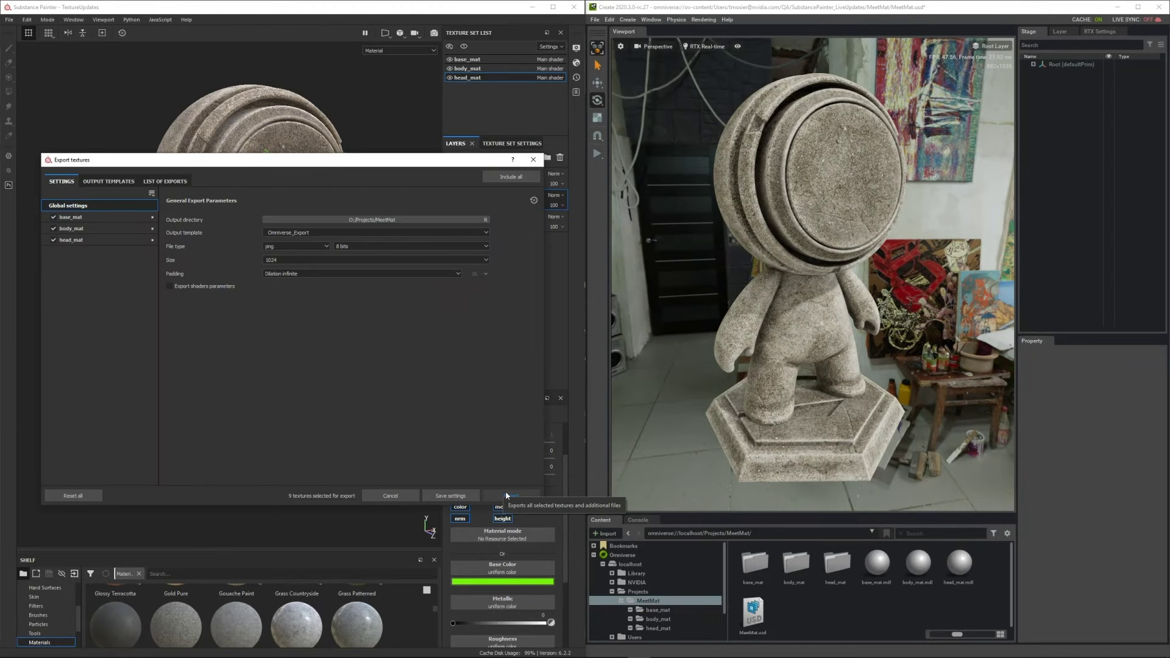
left_click(458, 499)
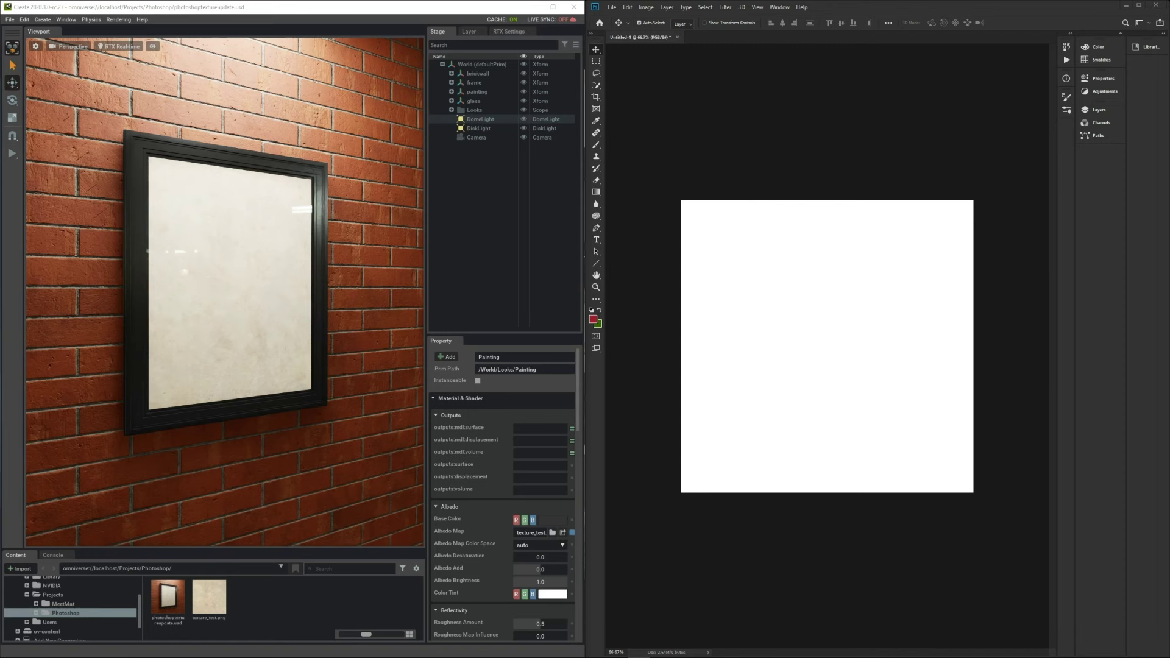
Step: Confirm in the tray's Omniverse Drive settings that the drive is mounted as O
left_click(1079, 650)
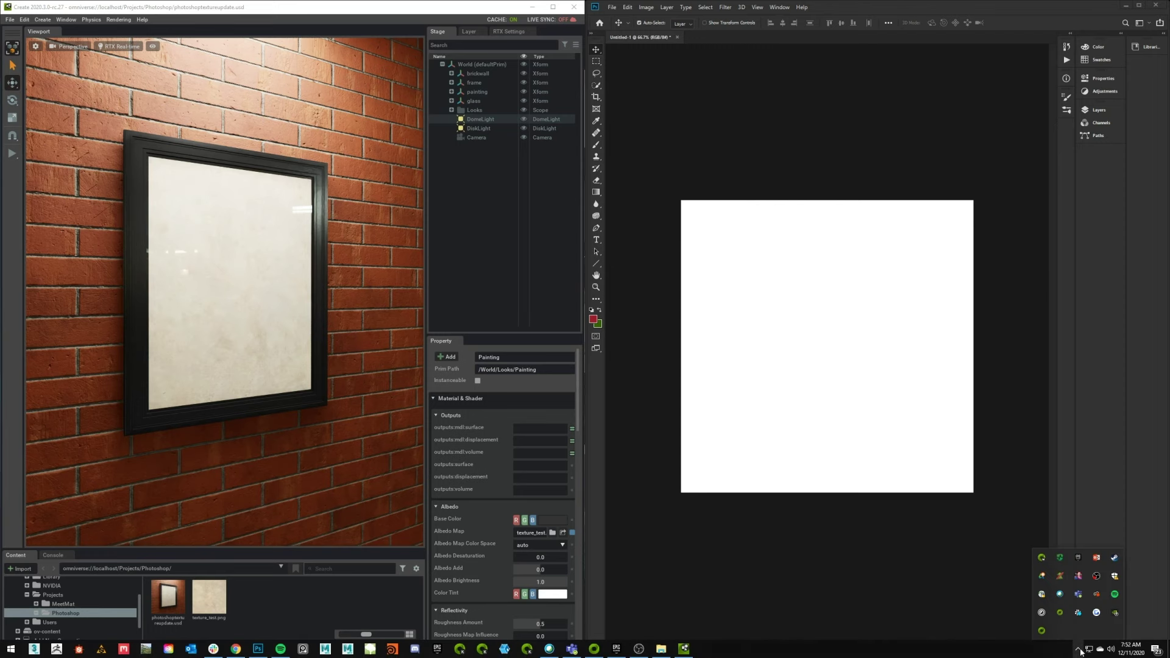
left_click(1060, 613)
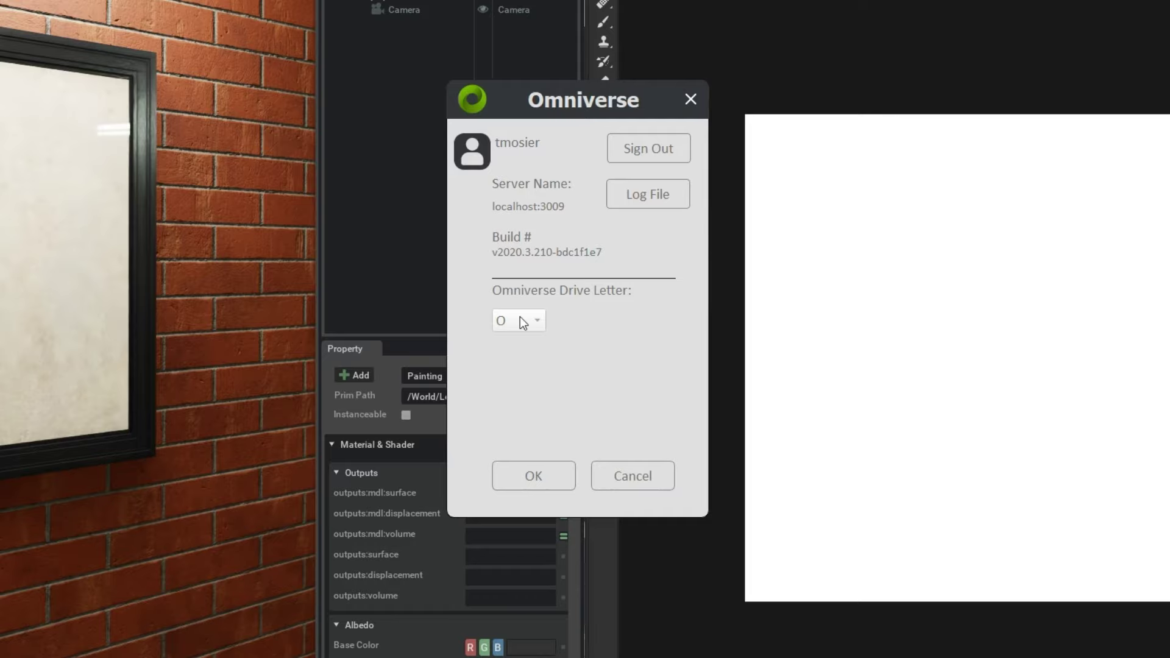
left_click(535, 481)
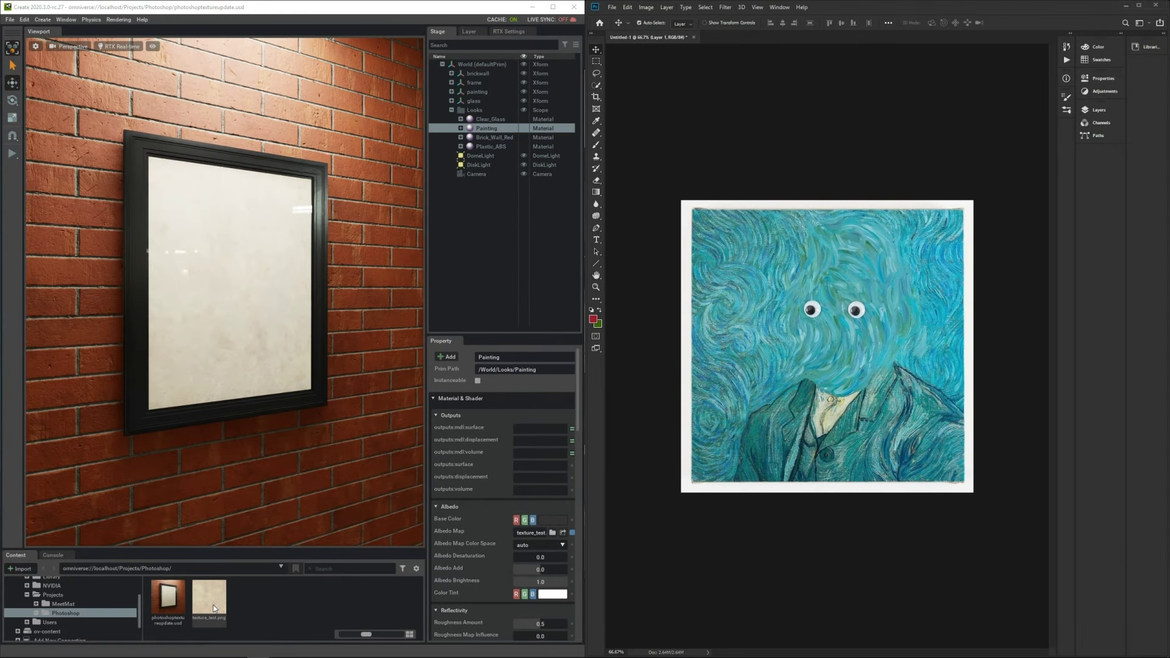
Step: Save the Photoshop painting as PNG, replacing texture_test.png in the drive's Projects/Photoshop folder
left_click(612, 7)
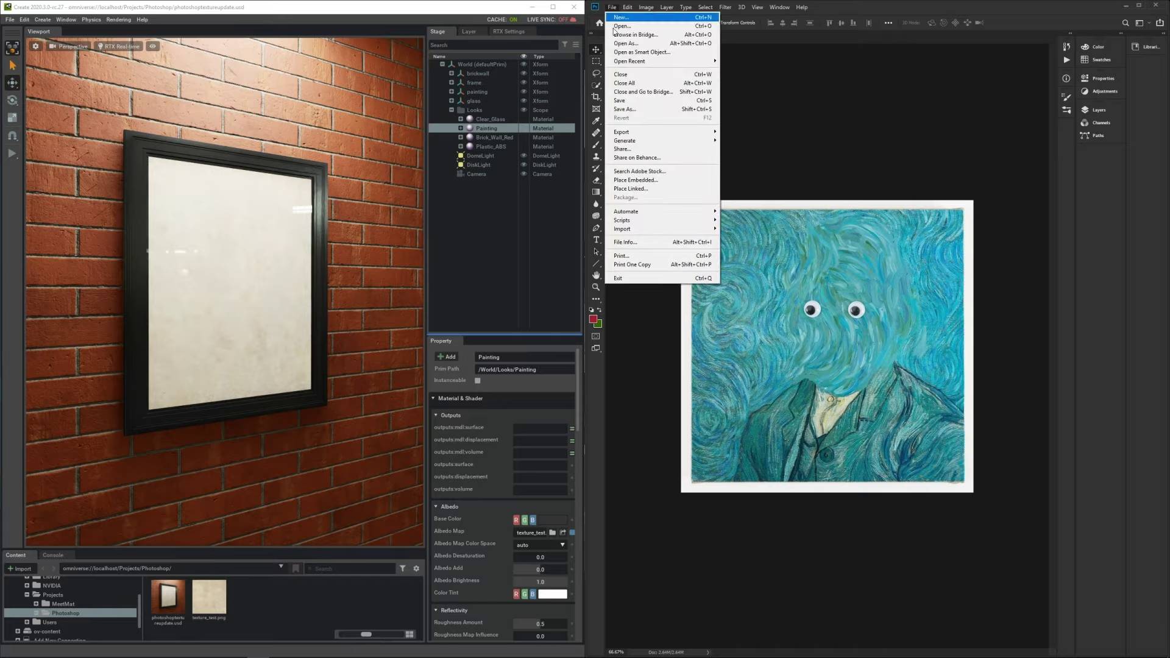
left_click(621, 108)
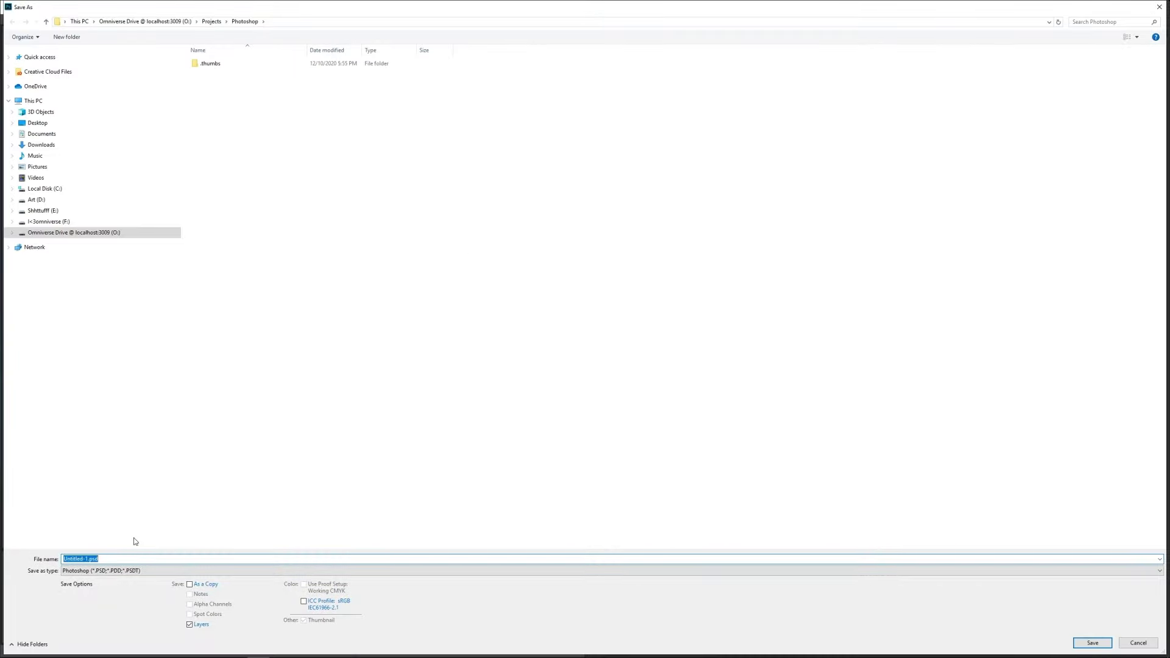
left_click(76, 571)
left_click(70, 528)
left_click(75, 569)
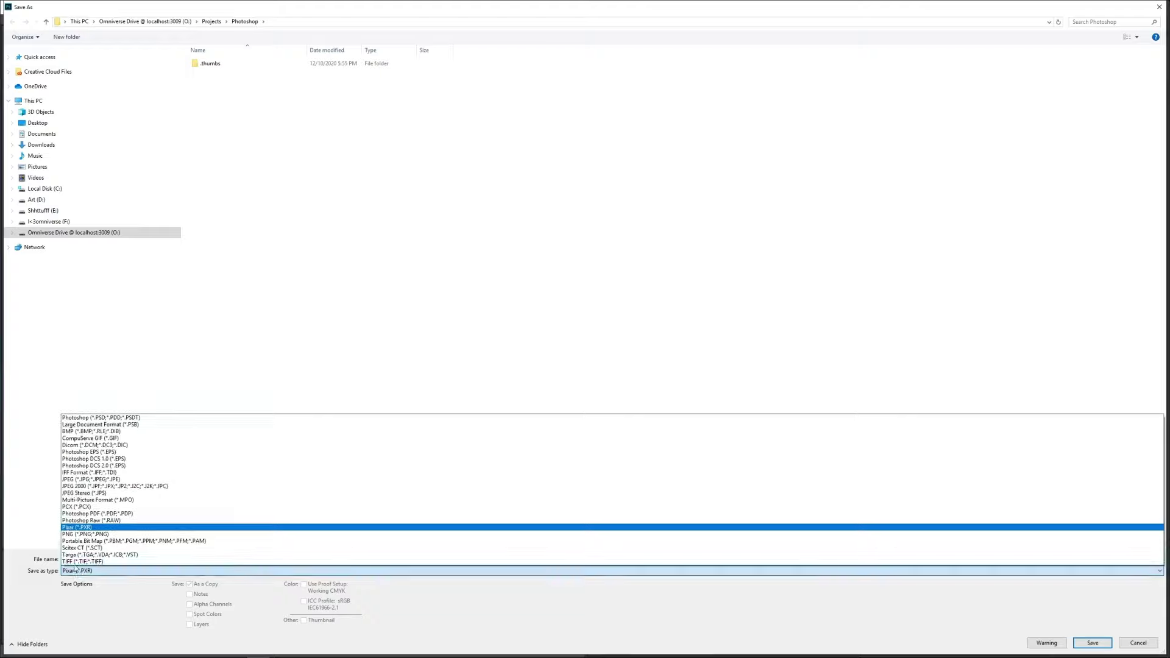
left_click(71, 534)
left_click(237, 73)
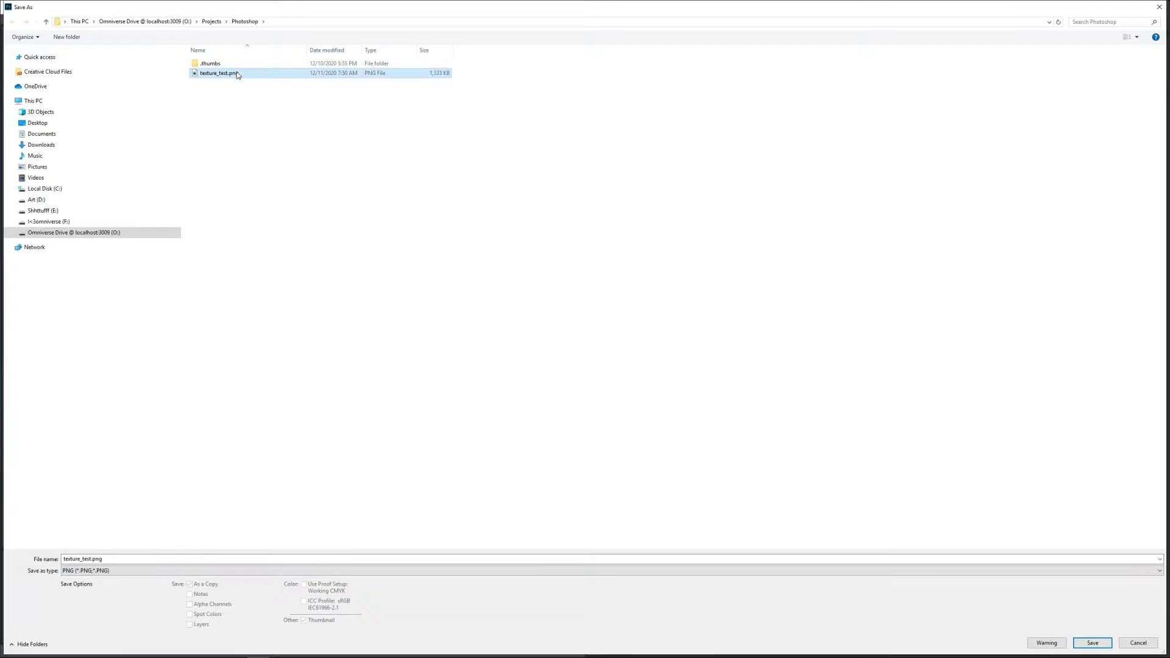
left_click(1100, 644)
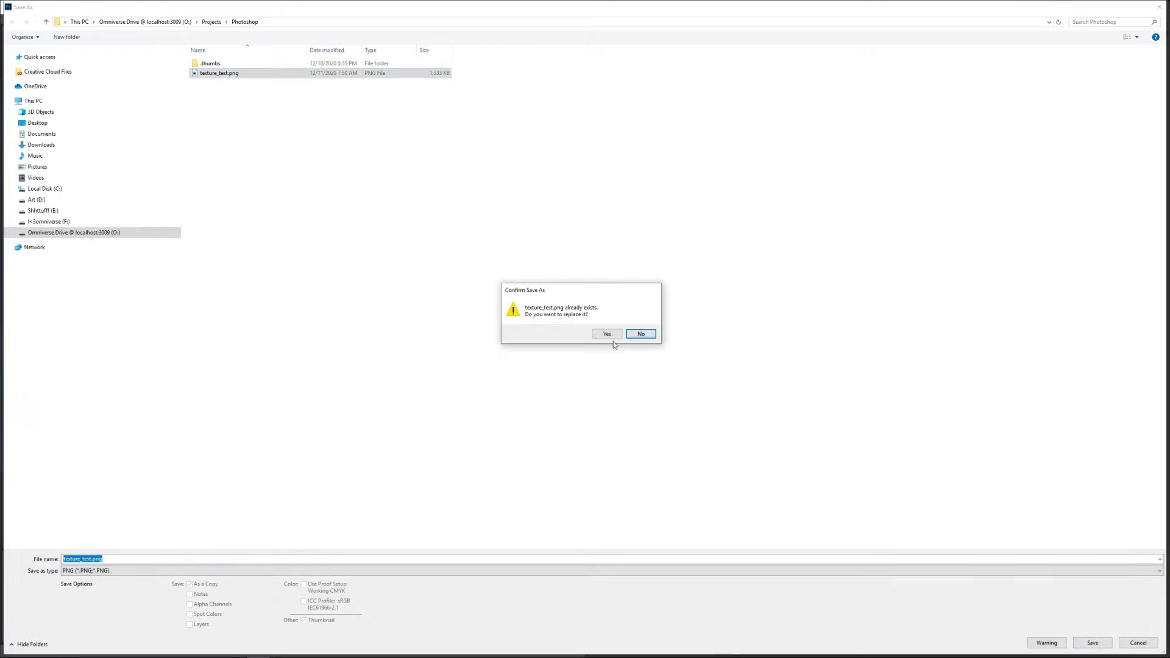
left_click(607, 334)
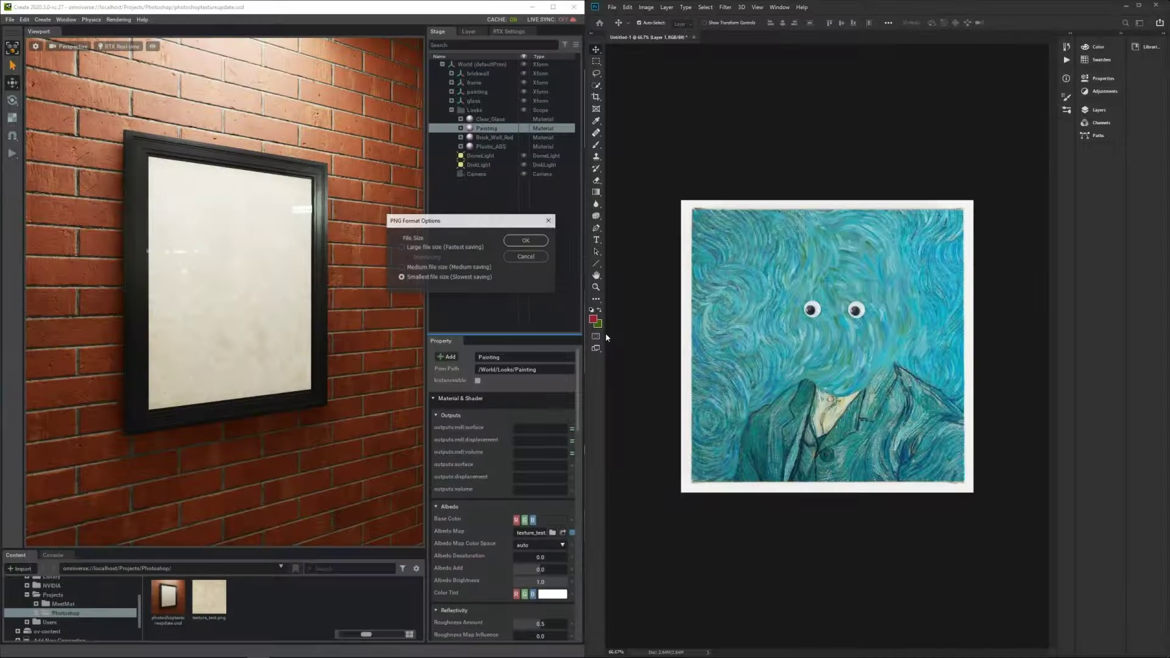
left_click(529, 242)
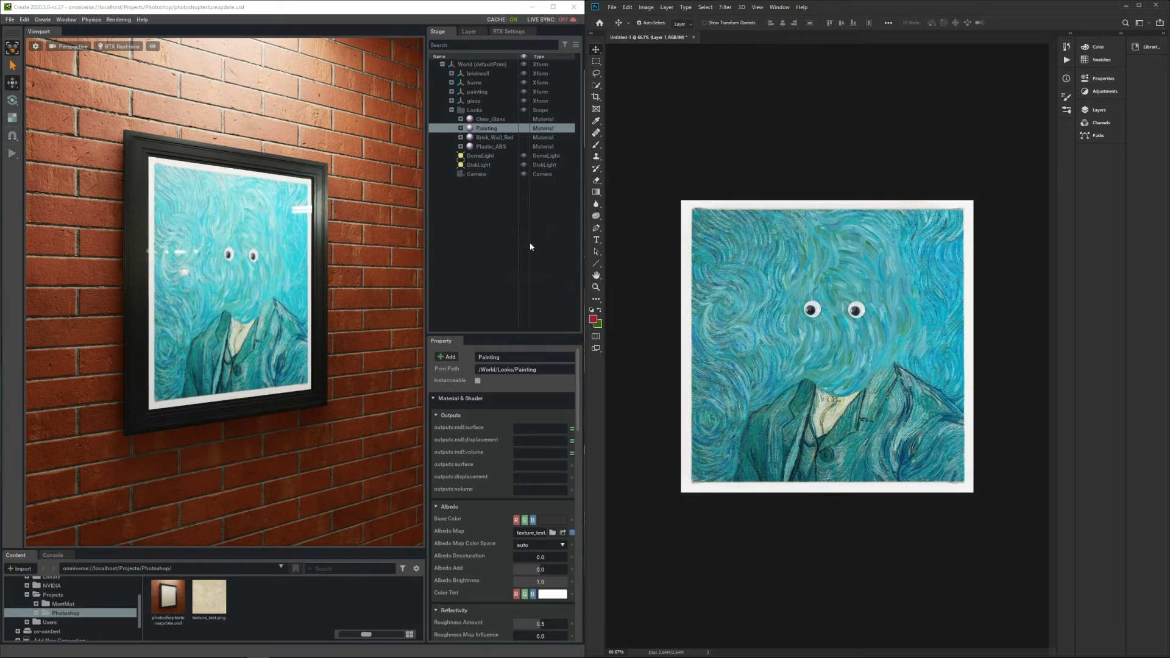